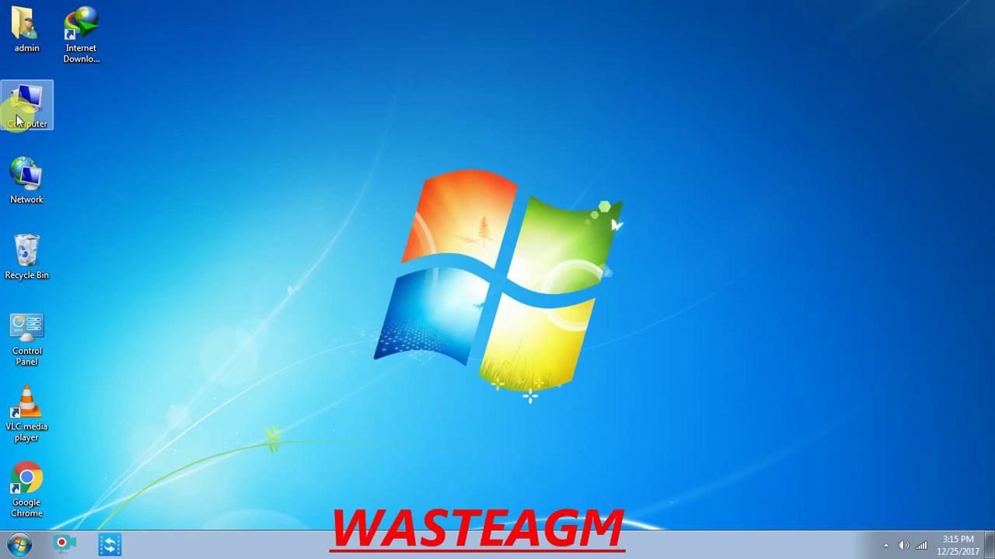
Rename the Computer icon on the desktop to "afasaads".
right_click(294, 145)
click(334, 182)
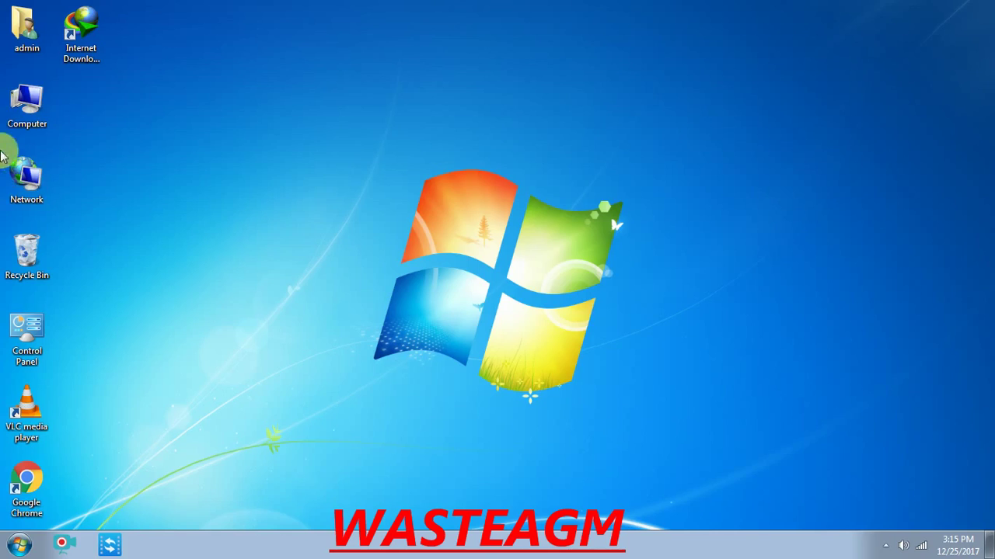
click(28, 115)
key(F2)
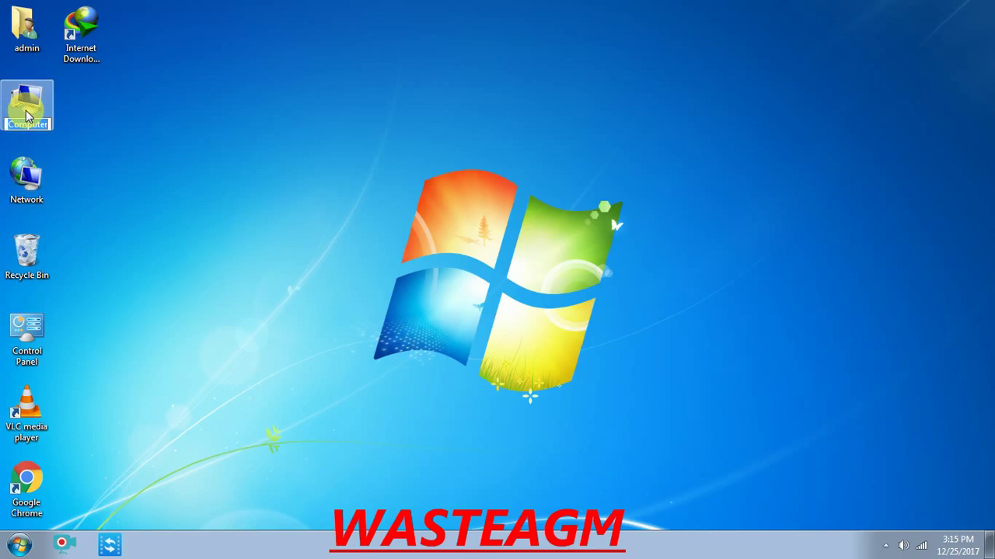
text(afasaads)
click(138, 175)
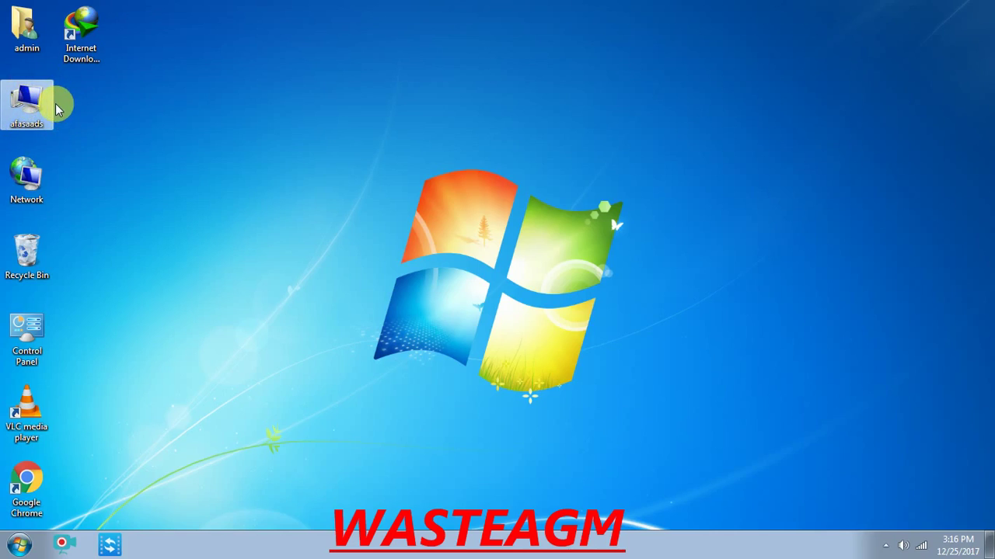
Clear the custom name of the renamed computer icon to restore its default name.
click(31, 39)
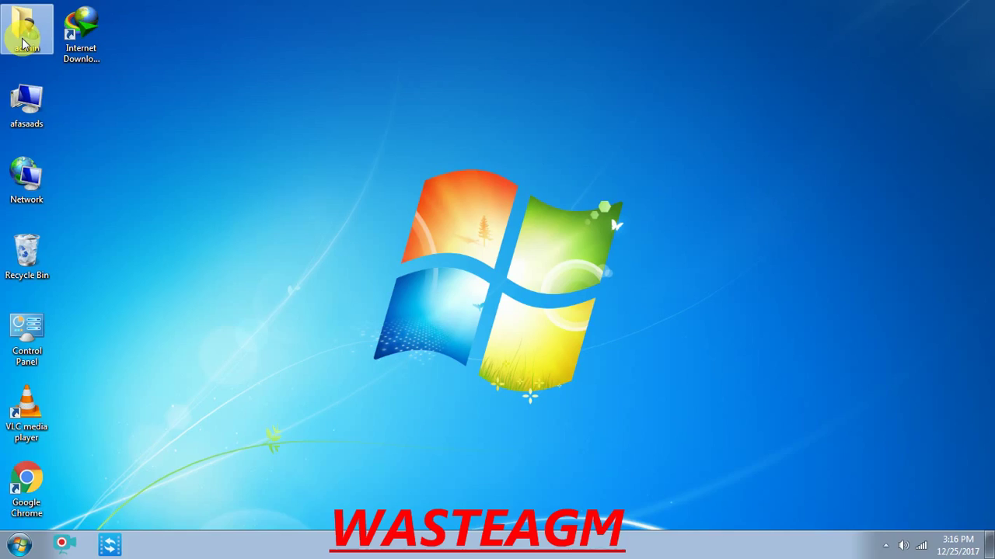
click(39, 111)
key(F2)
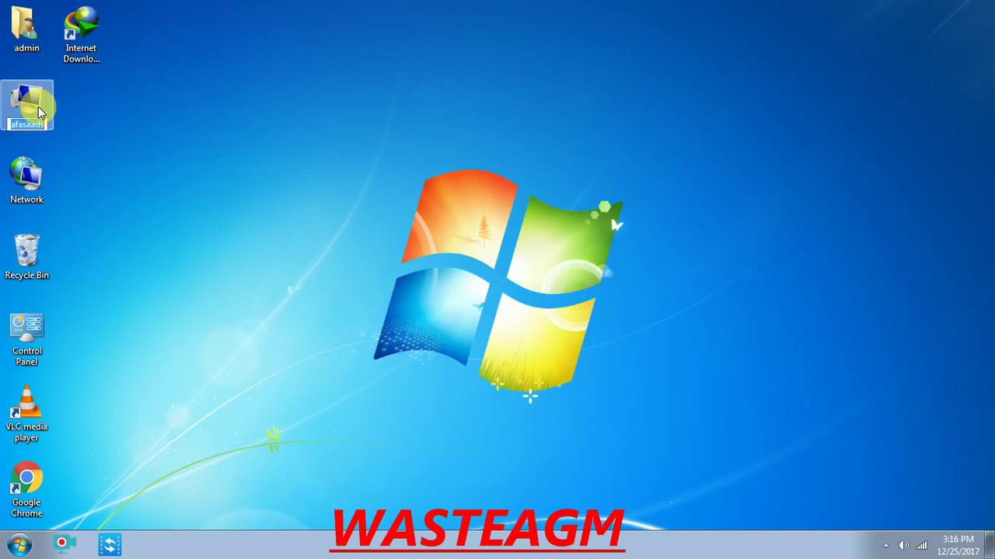
click(25, 108)
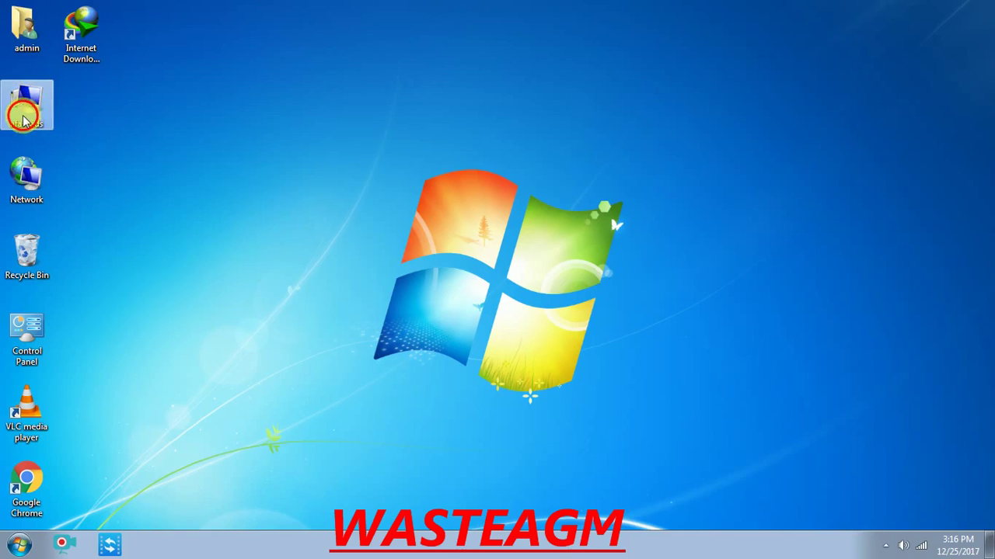
click(24, 121)
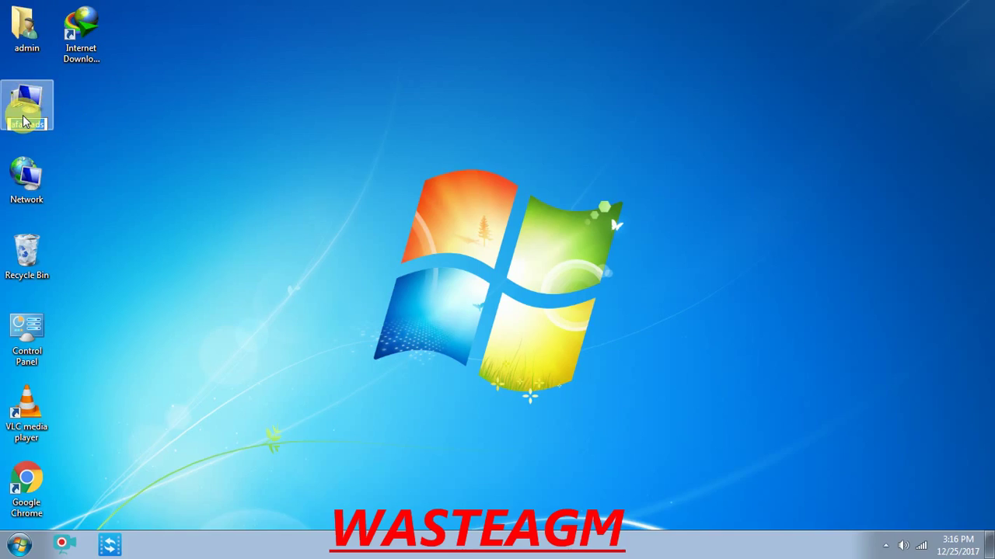
key(BackSpace)
click(106, 111)
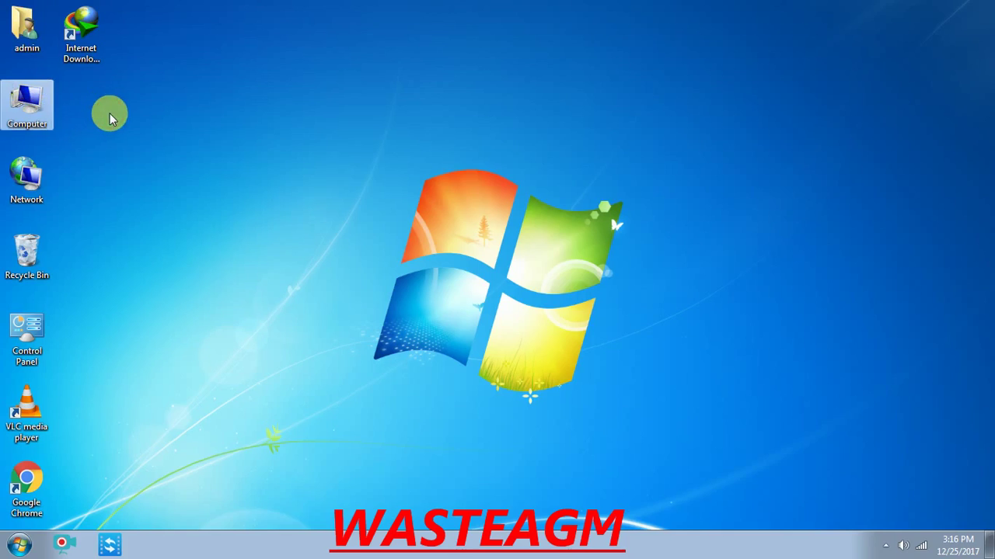
Open the Computer Name/Domain Changes dialog from the computer's system properties.
click(31, 95)
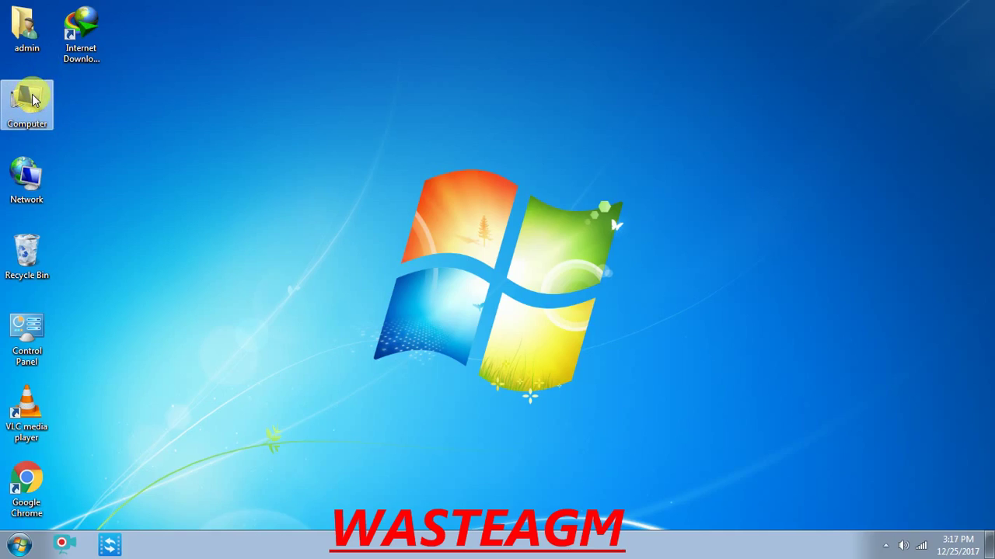
right_click(33, 97)
click(101, 233)
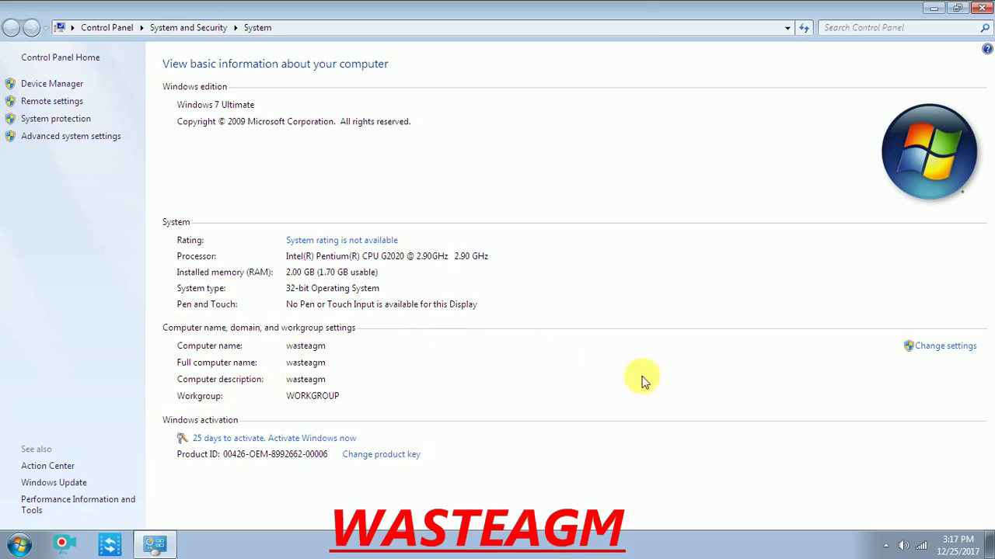
click(948, 353)
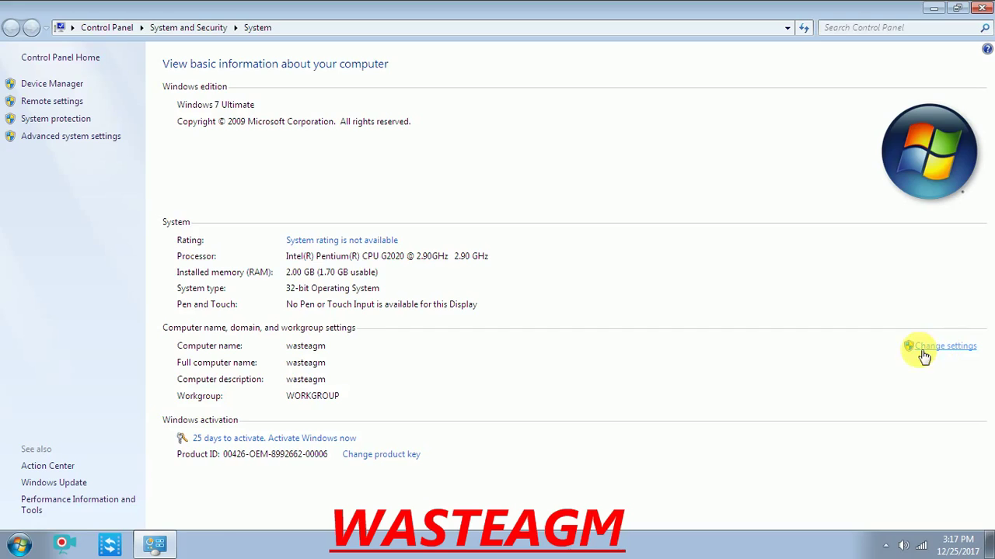
drag(226, 94, 371, 89)
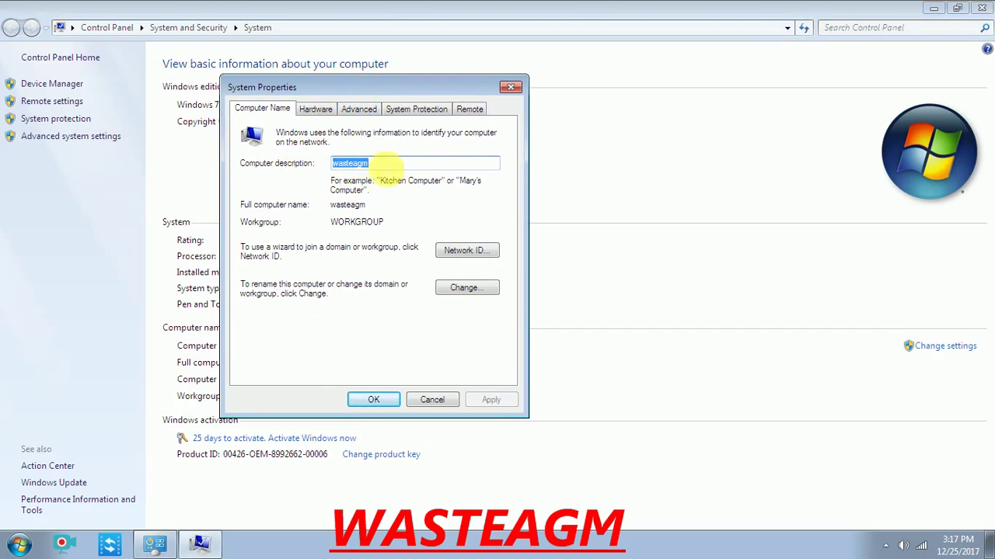
click(467, 289)
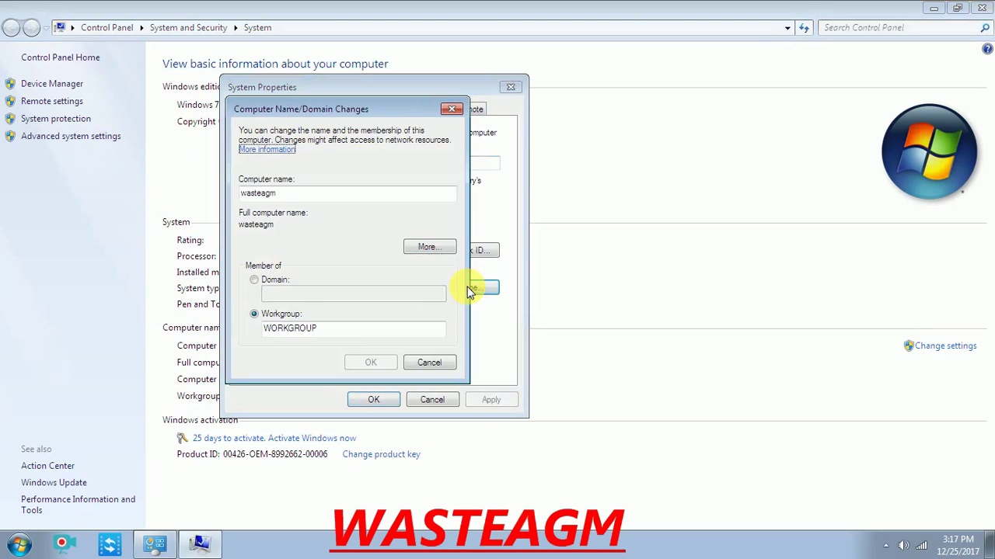
Set the computer name to "admin", apply the change and acknowledge the restart notice.
click(273, 193)
key(BackSpace)
key(BackSpace)
key(BackSpace)
key(BackSpace)
key(BackSpace)
key(BackSpace)
key(BackSpace)
key(BackSpace)
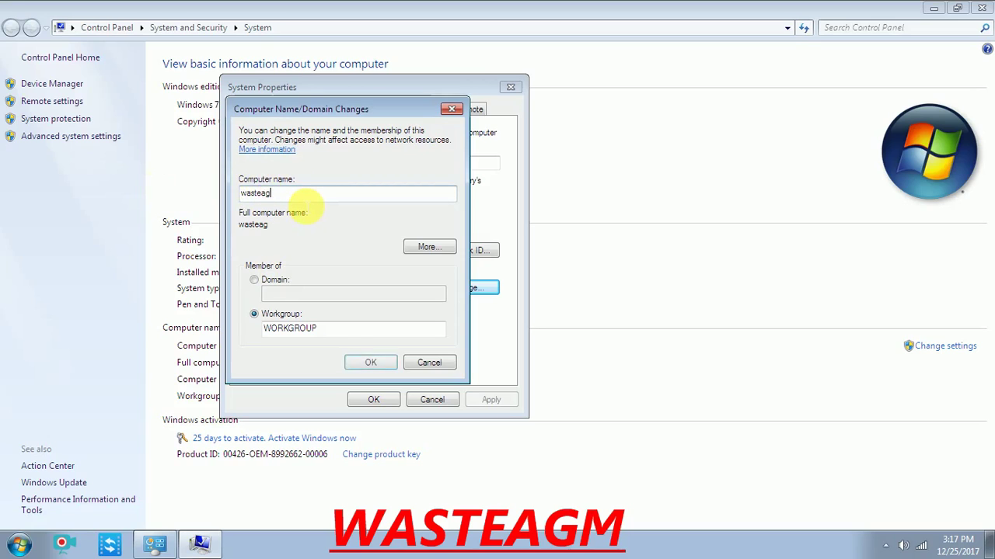
text(admin)
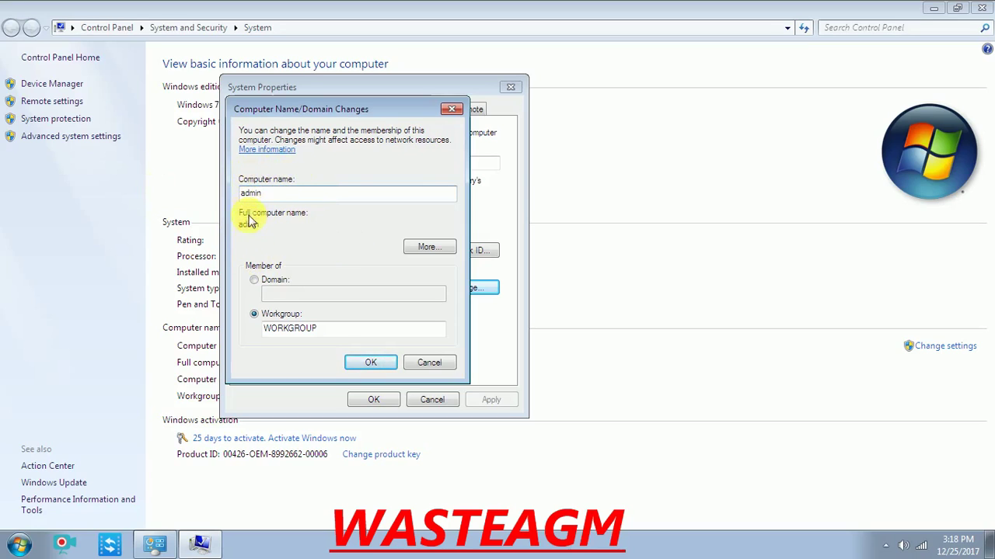
click(373, 363)
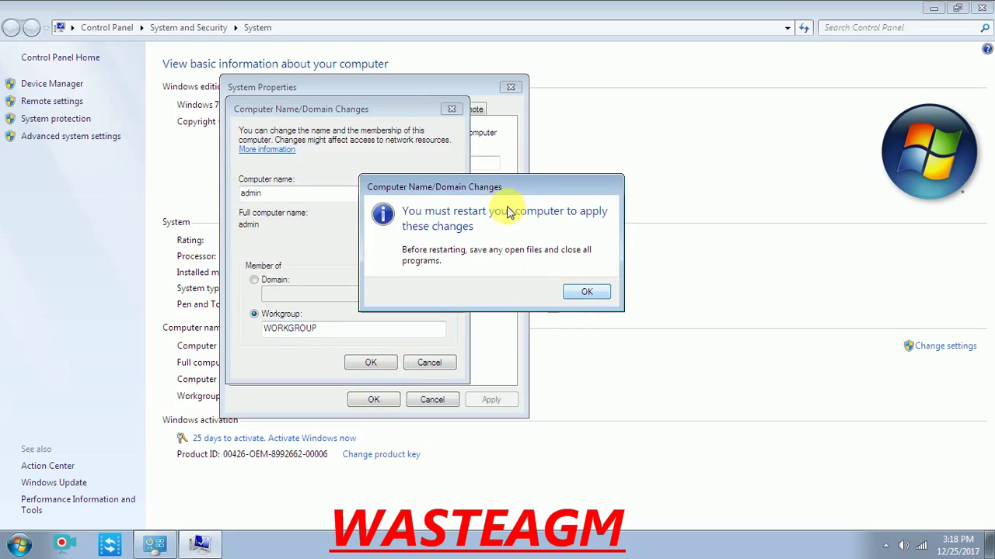
drag(515, 200, 700, 211)
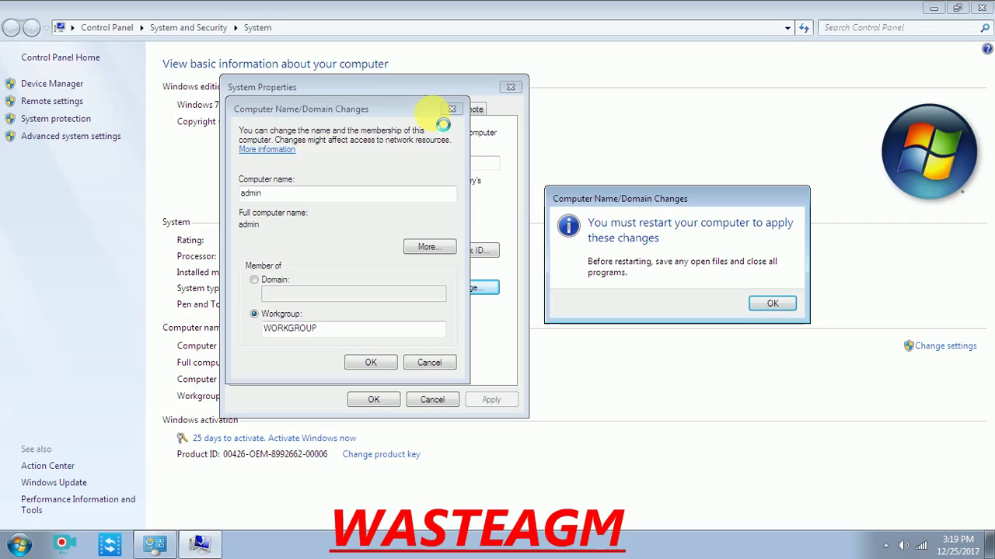
click(752, 309)
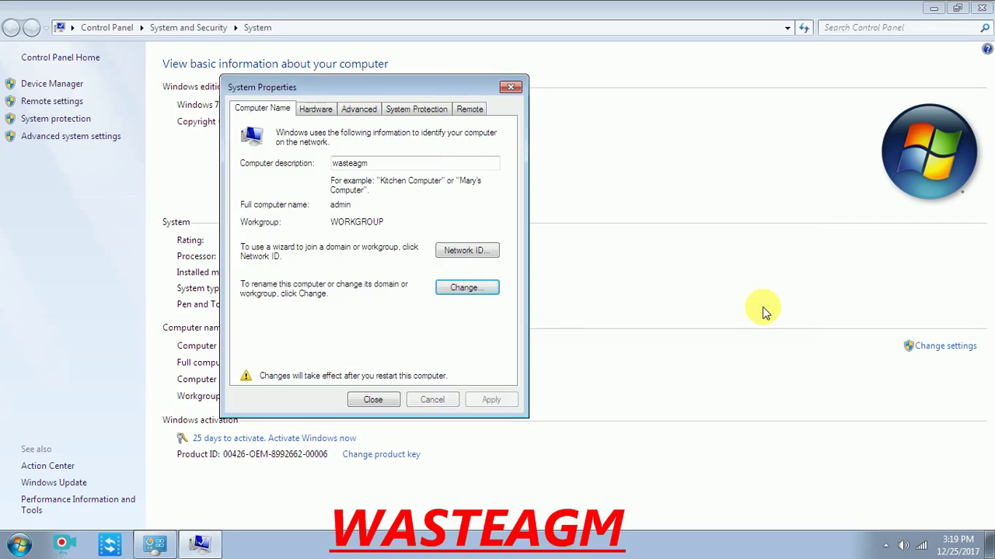
Close System Properties, move the restart prompt out of the way and close the System window.
click(389, 397)
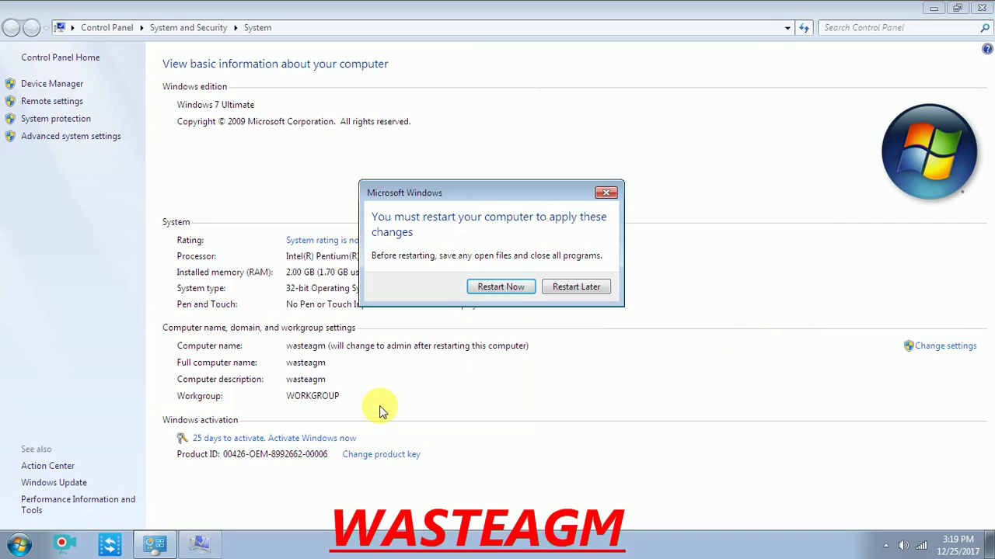
drag(493, 194, 668, 365)
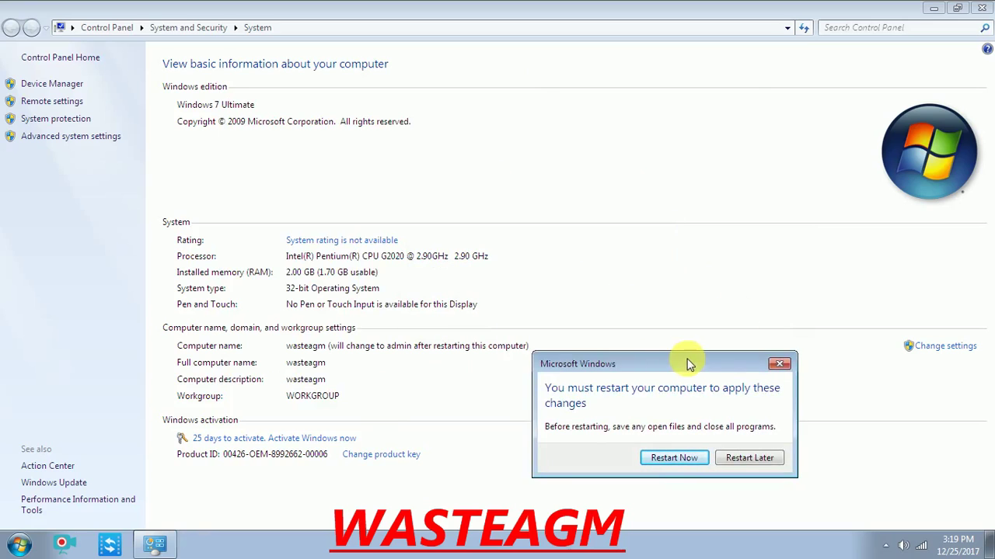
click(981, 8)
right_click(321, 113)
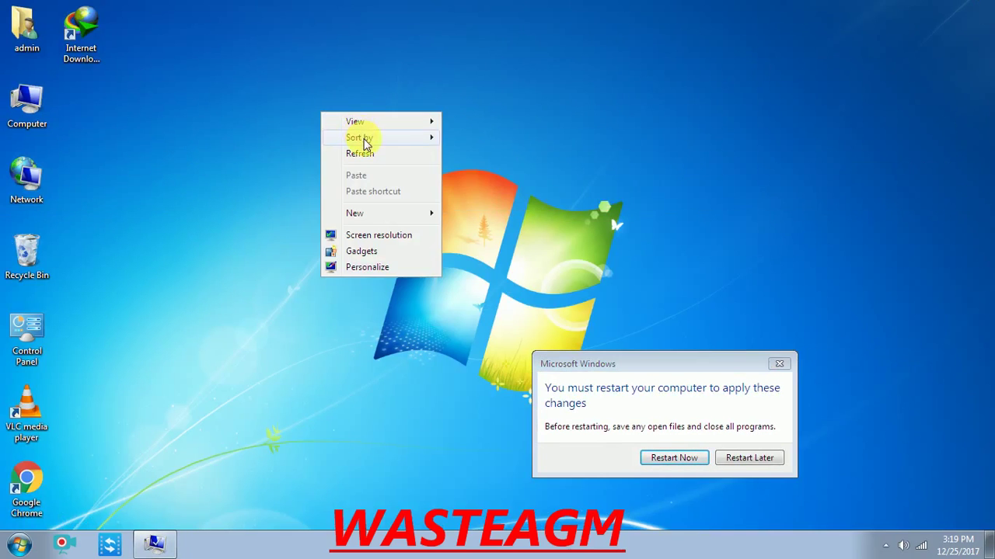
click(359, 144)
right_click(332, 57)
click(362, 96)
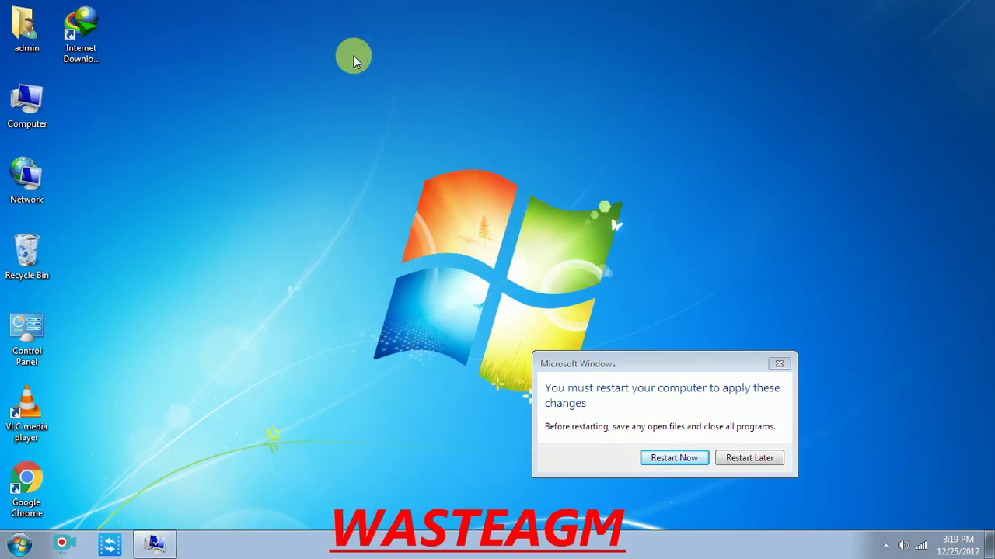
right_click(351, 55)
click(413, 99)
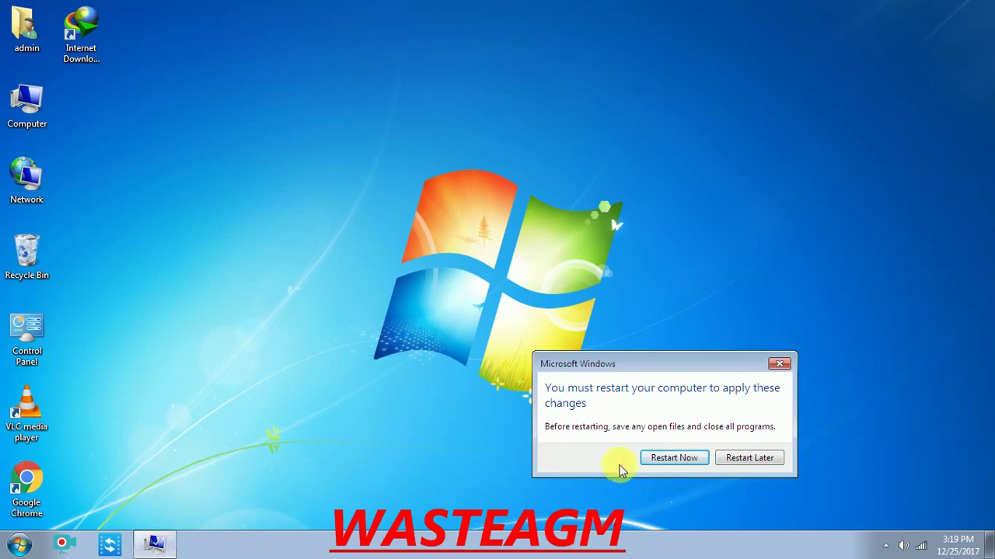
Postpone the restart required for the computer name change and refresh the desktop.
click(750, 458)
right_click(553, 246)
click(587, 287)
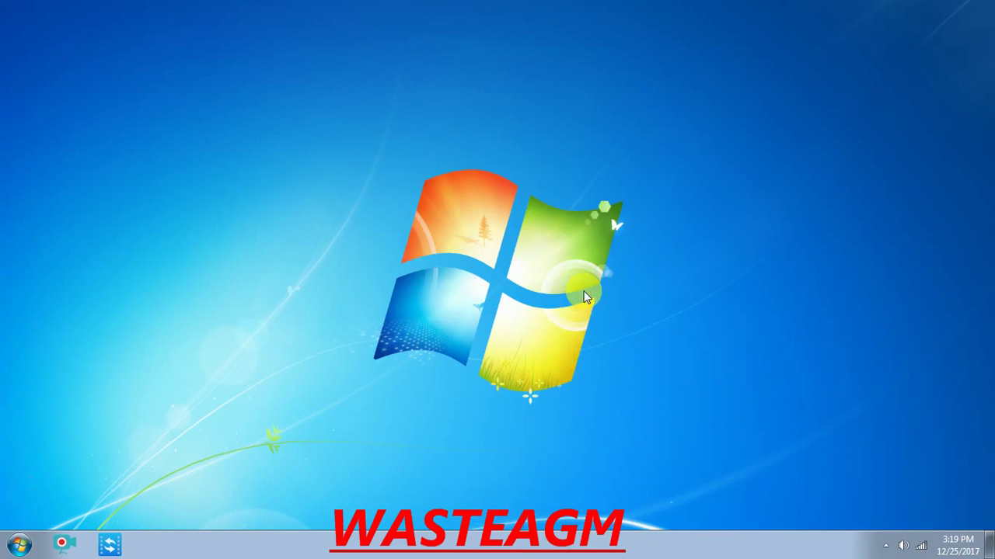